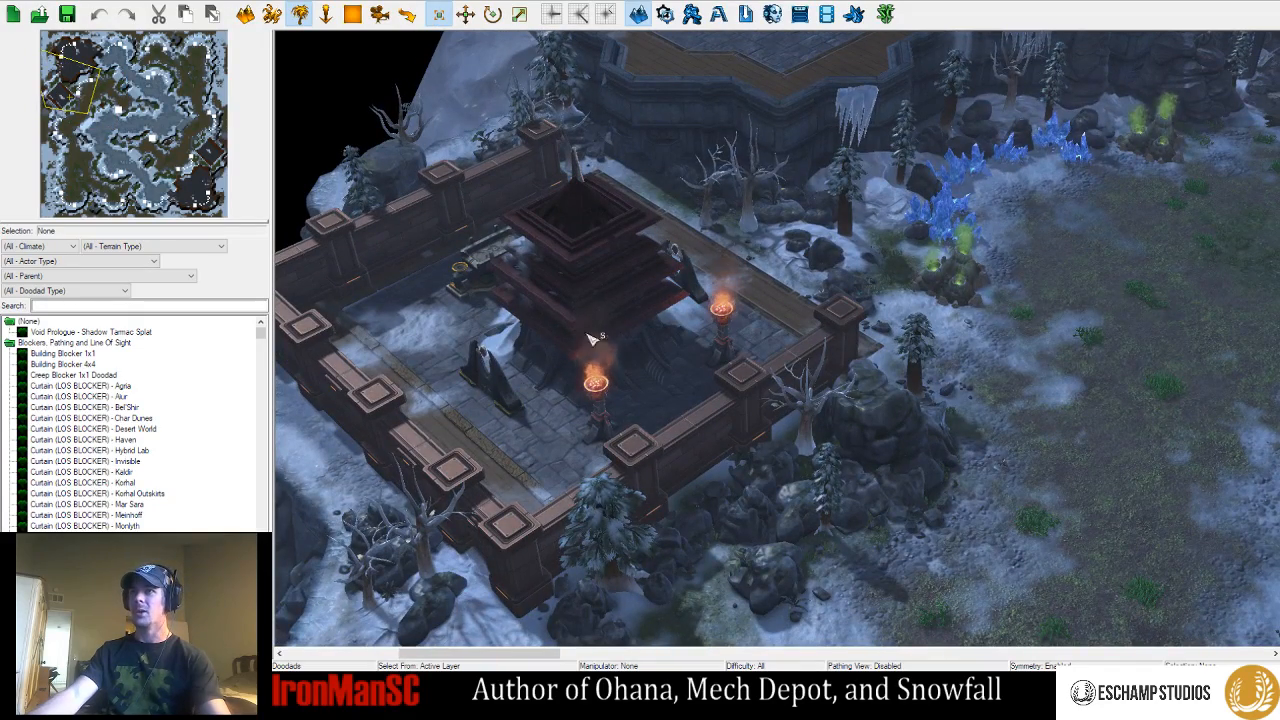
Examine the northwest of the map, from the walled temple past the paved main base to the snowy ground outside its ramp
{"action": "right_click_drag", "start_coordinate": [1050, 344], "coordinate": [862, 505]}
{"action": "right_click_drag", "start_coordinate": [975, 345], "coordinate": [880, 500]}
{"action": "right_click_drag", "start_coordinate": [996, 235], "coordinate": [932, 382]}
{"action": "right_click_drag", "start_coordinate": [1084, 304], "coordinate": [1014, 394]}
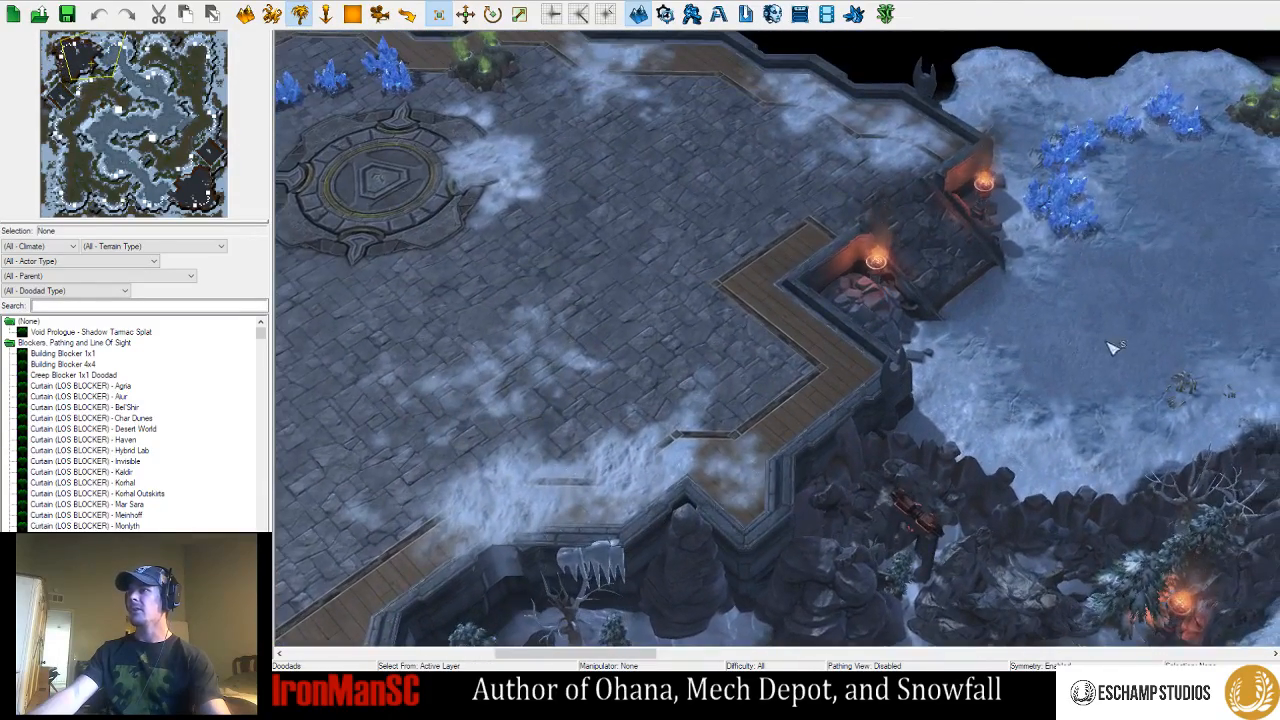
{"action": "right_click_drag", "start_coordinate": [1180, 354], "coordinate": [870, 382]}
{"action": "right_click_drag", "start_coordinate": [1049, 346], "coordinate": [875, 355]}
{"action": "right_click_drag", "start_coordinate": [1009, 423], "coordinate": [973, 473]}
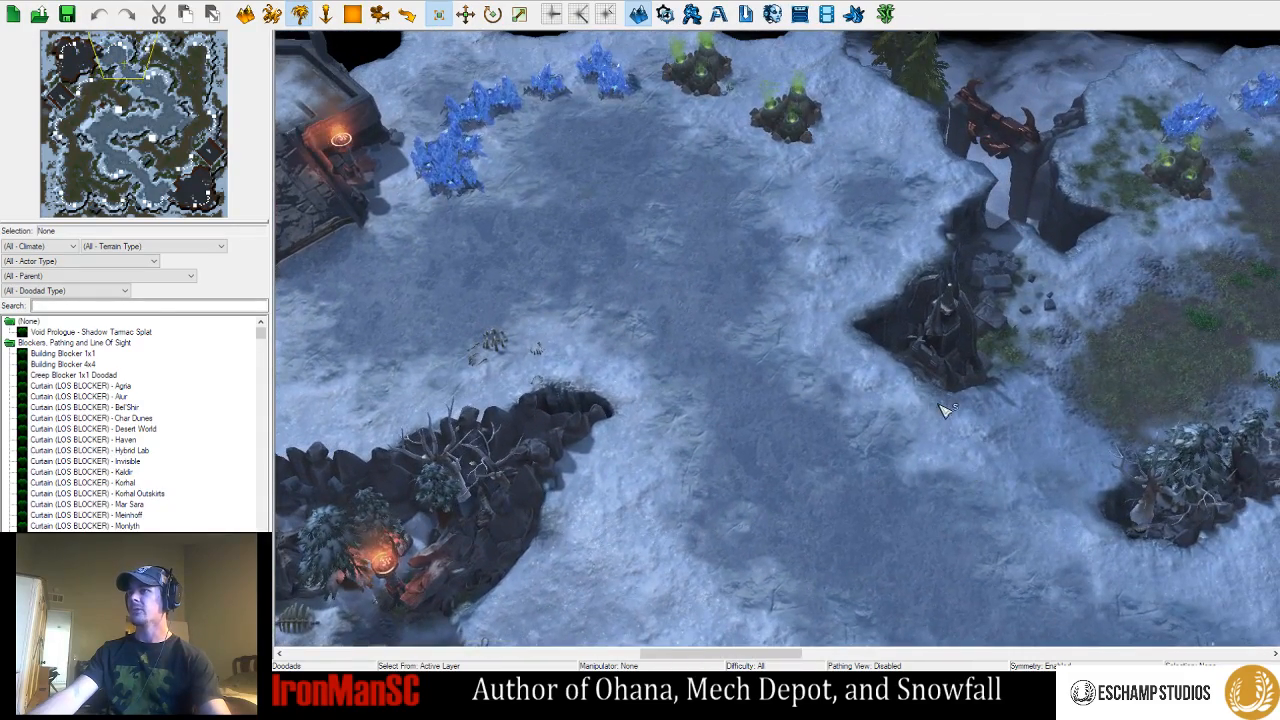
{"action": "right_click_drag", "start_coordinate": [885, 435], "coordinate": [660, 340]}
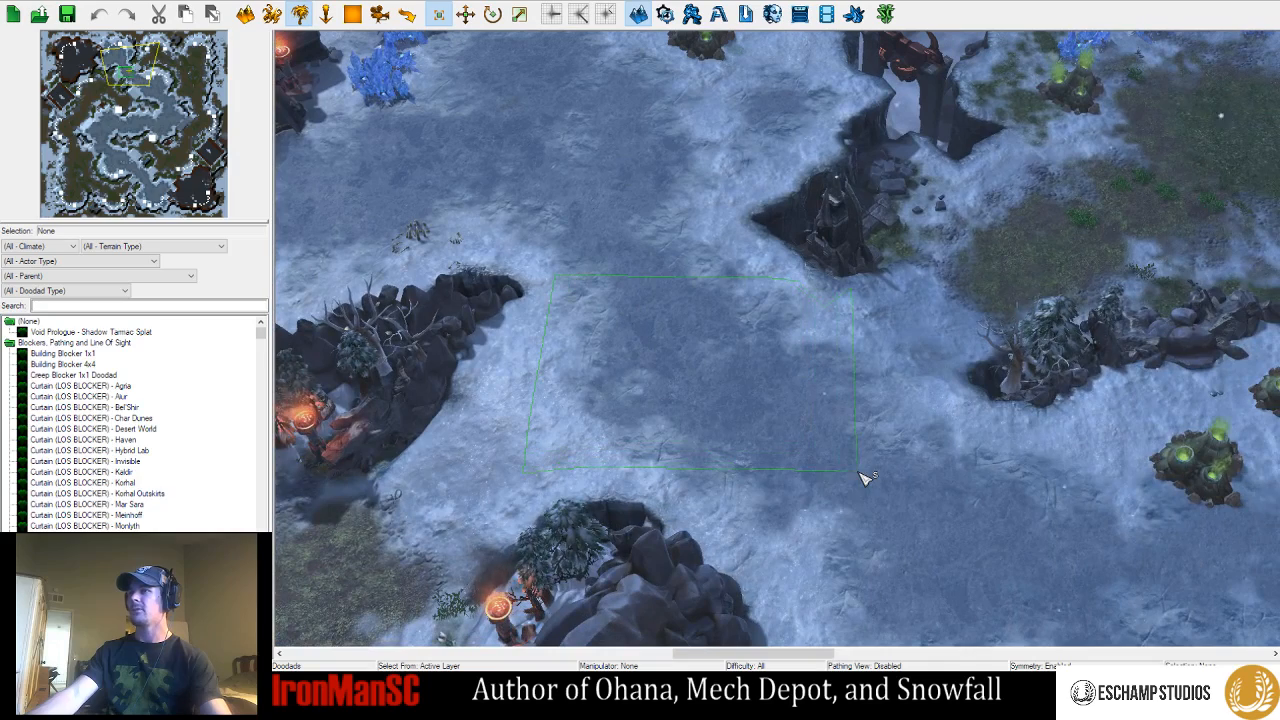
Switch to the Terrain layer and mark a rectangular area over the snowy passage southeast of the northwest natural base
{"action": "left_click_drag", "start_coordinate": [865, 478], "coordinate": [865, 478]}
{"action": "key", "text": "t"}
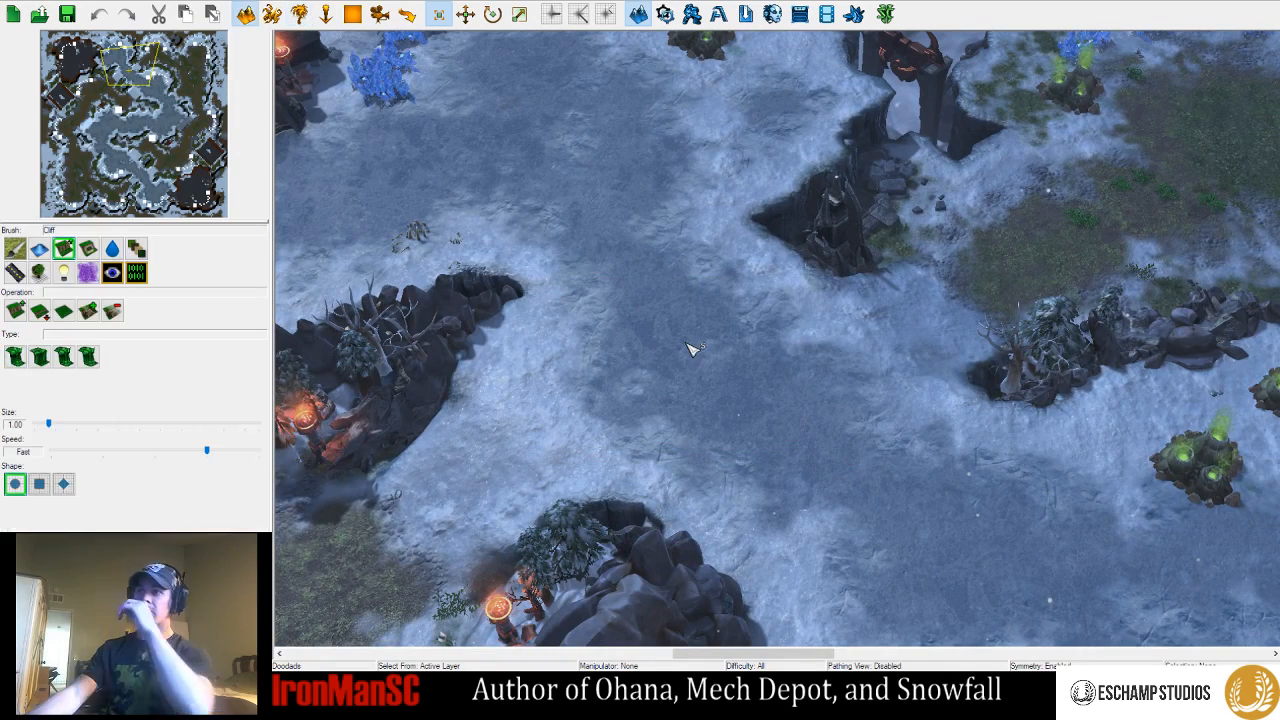
{"action": "left_click_drag", "start_coordinate": [578, 283], "coordinate": [912, 465]}
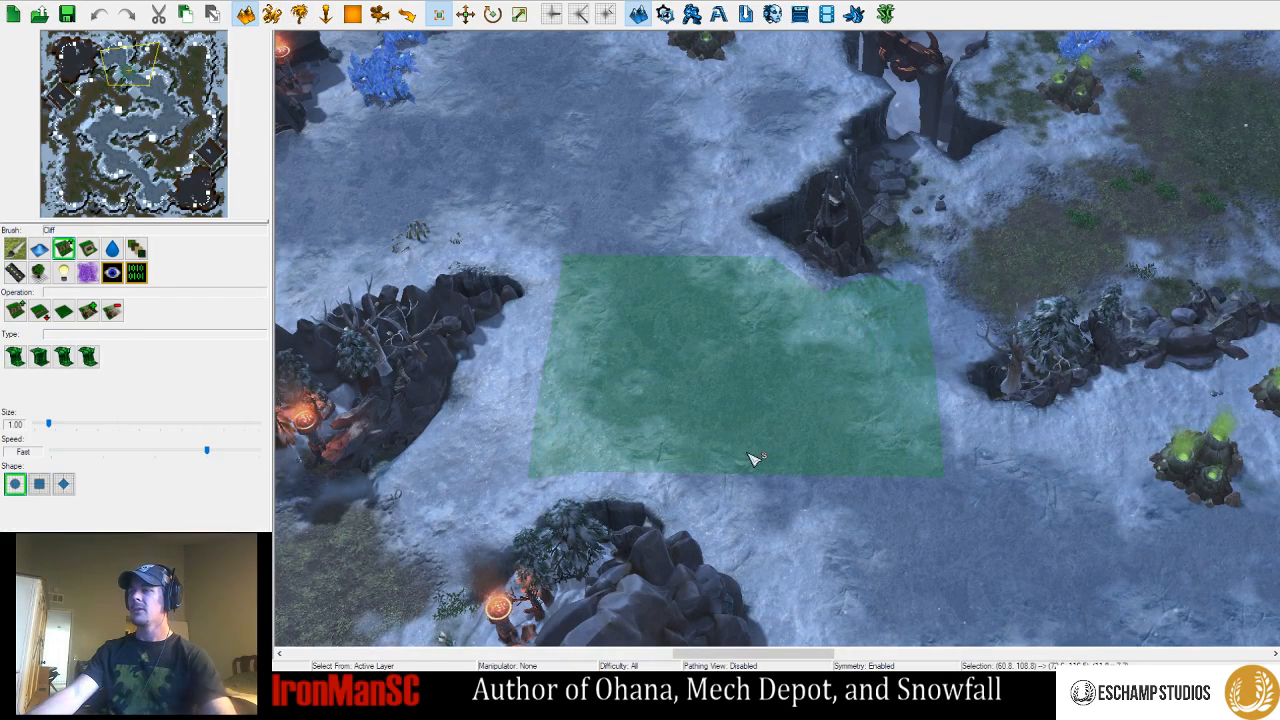
Mark the grassy mineral base on the north edge, and the grassy base in the northeast corner
{"action": "right_click_drag", "start_coordinate": [987, 291], "coordinate": [572, 462]}
{"action": "left_click_drag", "start_coordinate": [672, 143], "coordinate": [1062, 402]}
{"action": "right_click_drag", "start_coordinate": [1097, 438], "coordinate": [783, 375]}
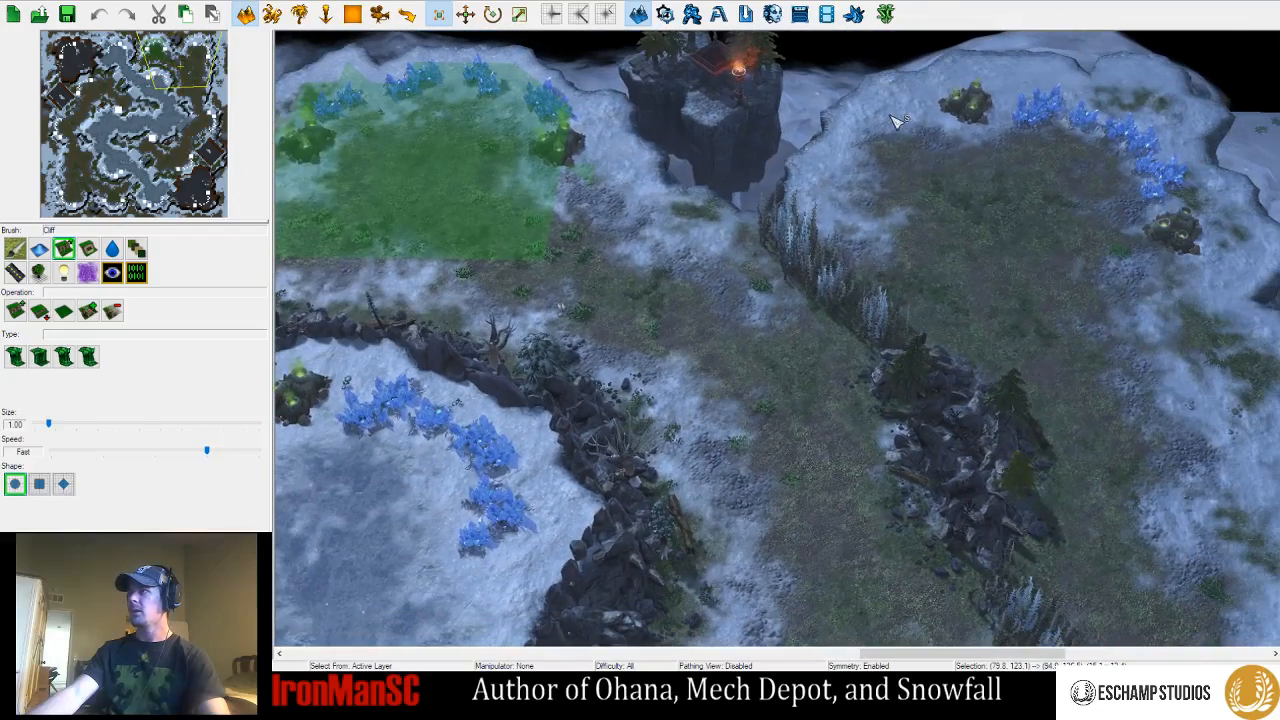
{"action": "left_click_drag", "start_coordinate": [892, 122], "coordinate": [1160, 283]}
Mark the grassy corridor below the northeast base, and the snowy base enclosed by the crescent-shaped ridge
{"action": "right_click_drag", "start_coordinate": [1051, 357], "coordinate": [912, 246]}
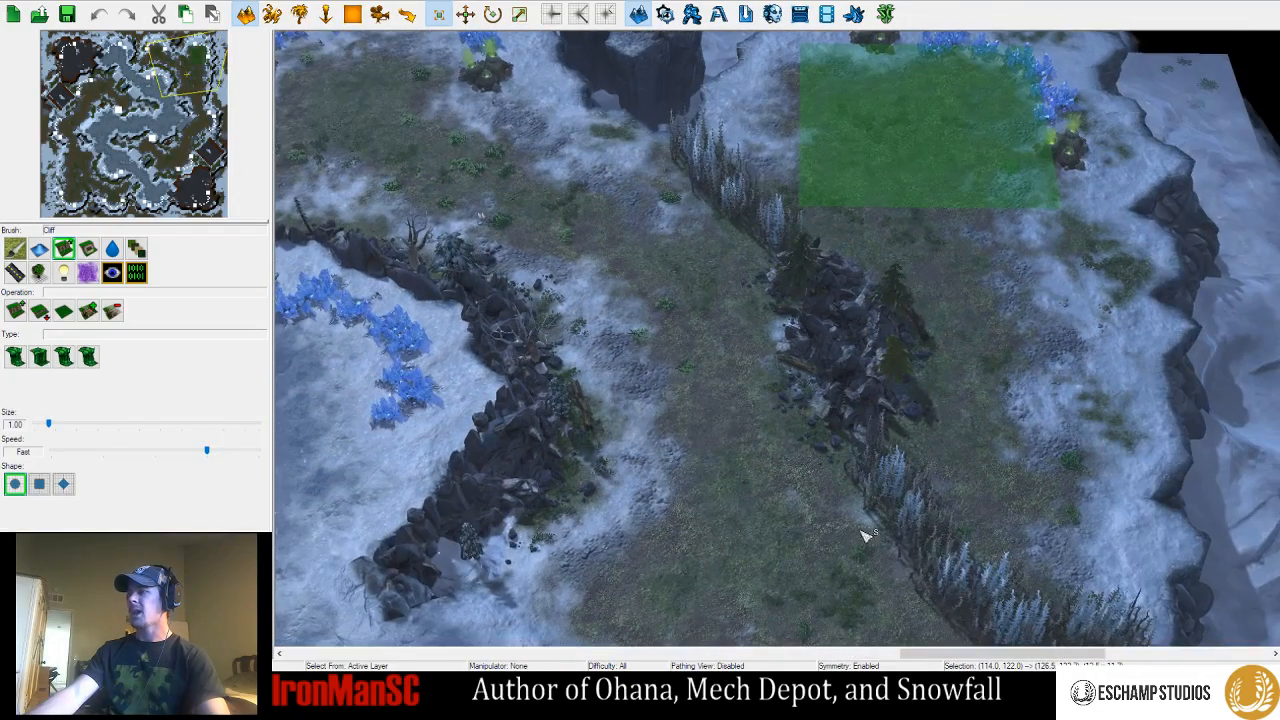
{"action": "right_click_drag", "start_coordinate": [752, 500], "coordinate": [787, 420]}
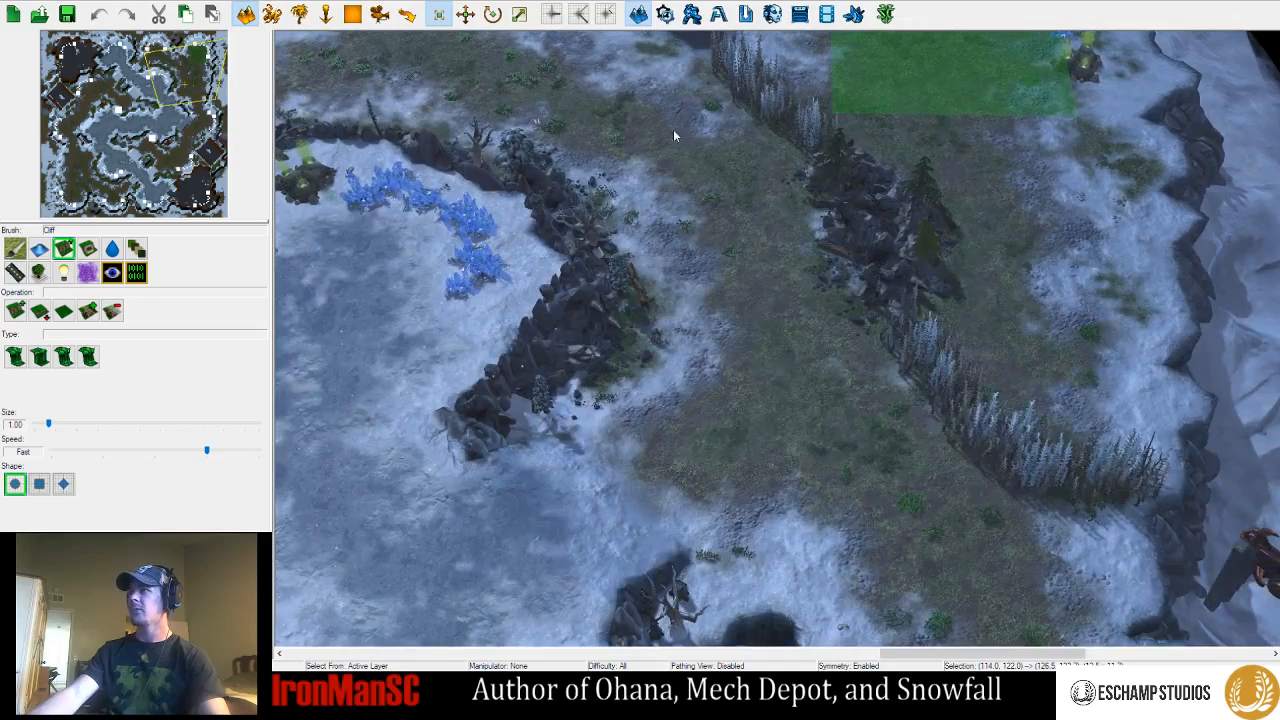
{"action": "left_click_drag", "start_coordinate": [660, 95], "coordinate": [1106, 502]}
{"action": "right_click_drag", "start_coordinate": [530, 438], "coordinate": [995, 434]}
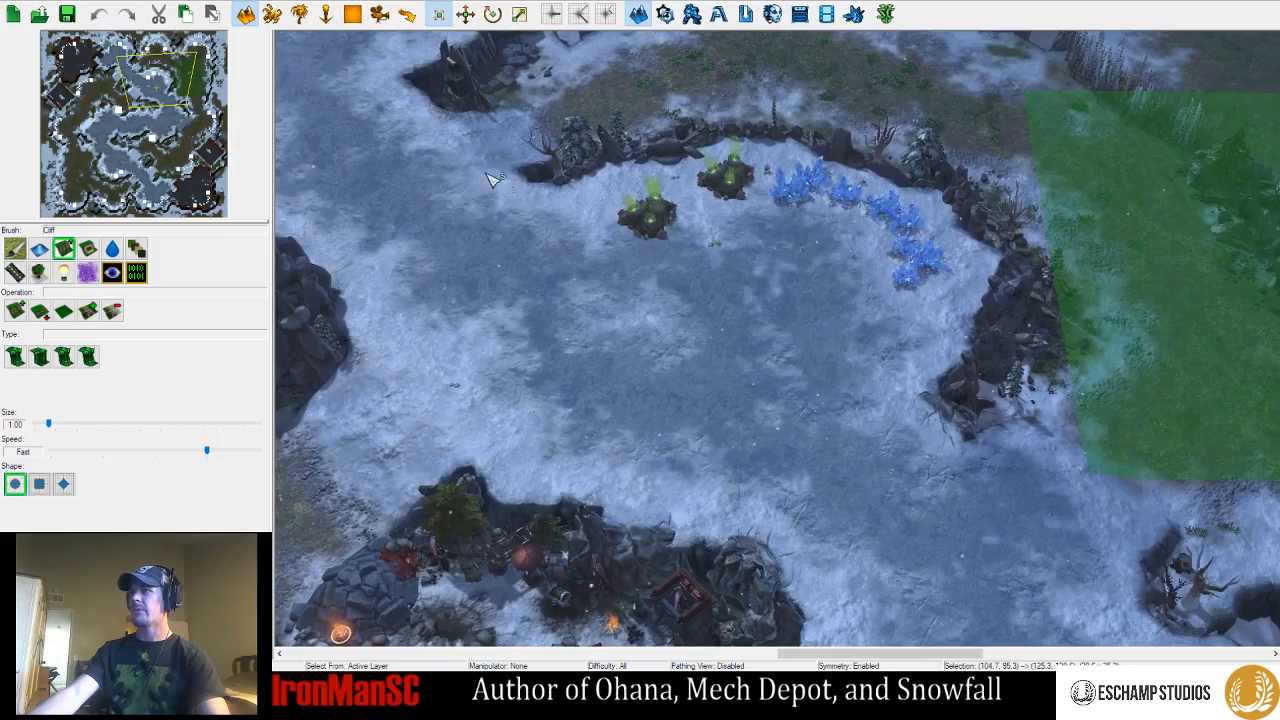
{"action": "left_click_drag", "start_coordinate": [460, 178], "coordinate": [938, 498]}
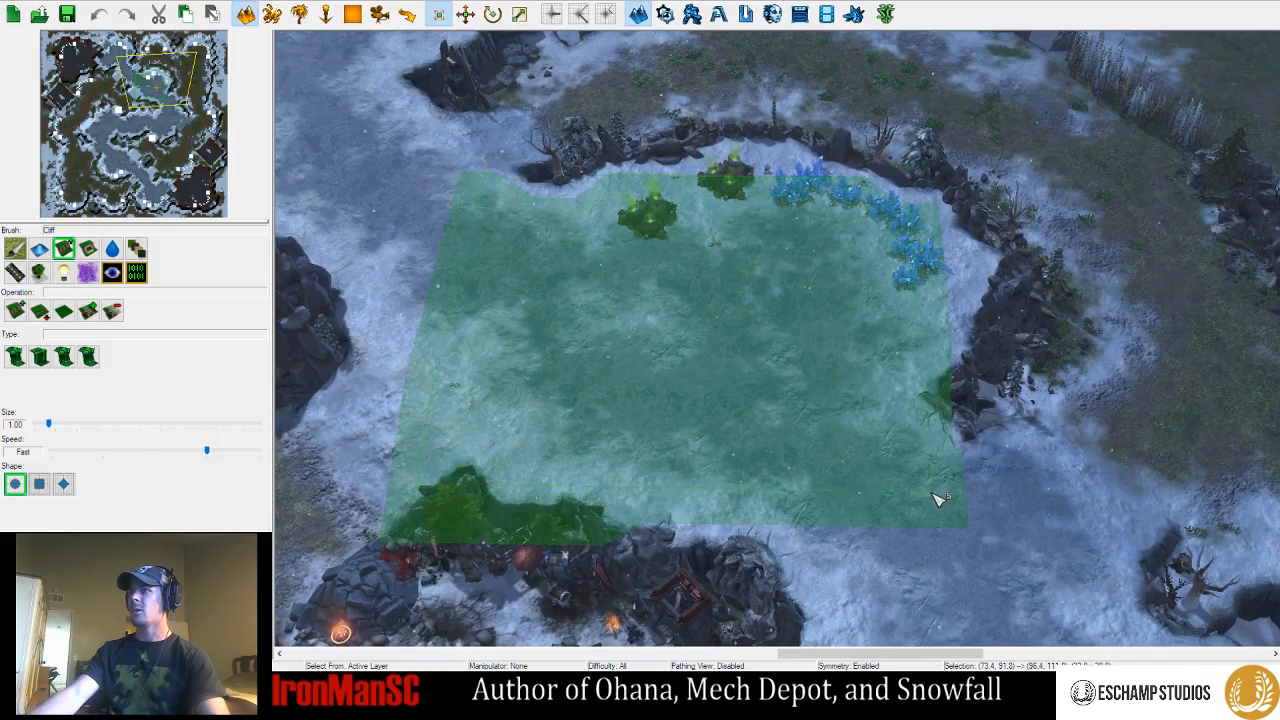
Mark the grassy base below the northwest main, and the western mineral base just south of the walled temple
{"action": "right_click_drag", "start_coordinate": [500, 400], "coordinate": [933, 308]}
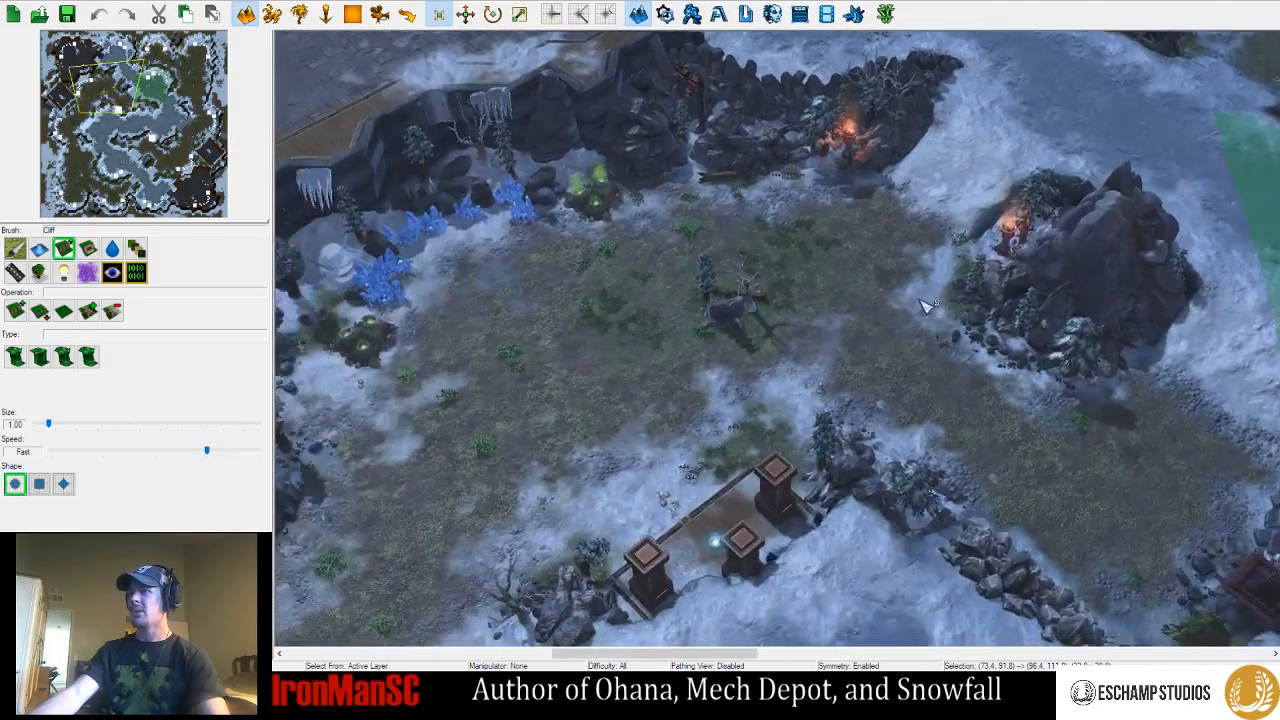
{"action": "left_click_drag", "start_coordinate": [697, 212], "coordinate": [390, 427]}
{"action": "right_click_drag", "start_coordinate": [401, 465], "coordinate": [866, 228]}
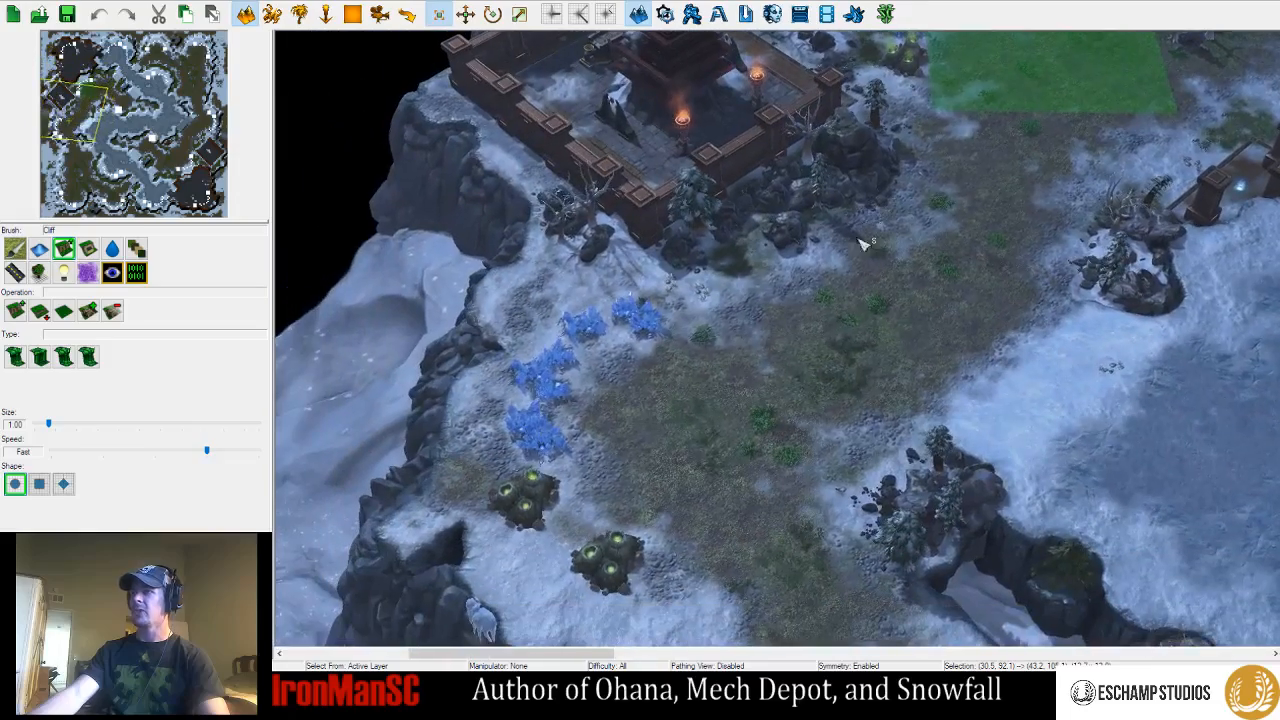
{"action": "left_click_drag", "start_coordinate": [829, 300], "coordinate": [465, 605]}
Mark the rocky ridge running southeast from the three stone pillars, with the surrounding central terrain in view
{"action": "right_click_drag", "start_coordinate": [852, 413], "coordinate": [547, 512]}
{"action": "right_click_drag", "start_coordinate": [1046, 306], "coordinate": [637, 409]}
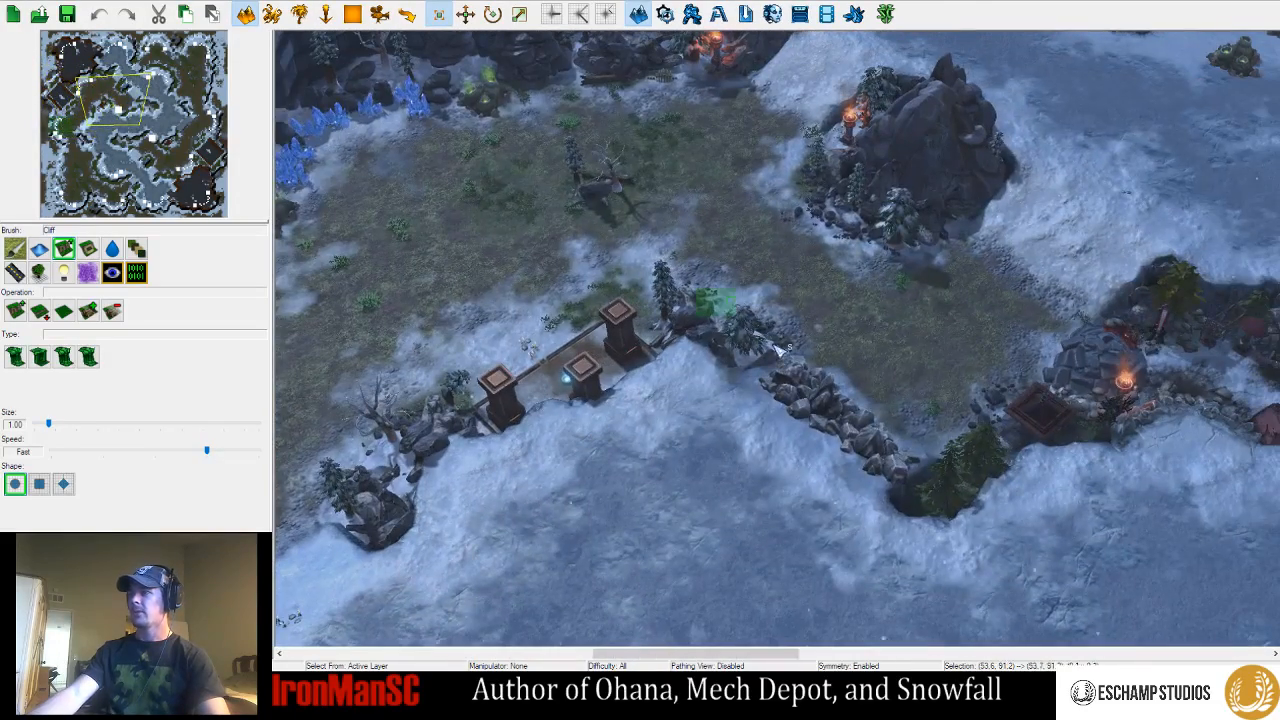
{"action": "left_click_drag", "start_coordinate": [742, 316], "coordinate": [972, 552]}
{"action": "right_click_drag", "start_coordinate": [585, 462], "coordinate": [575, 437]}
{"action": "scroll", "coordinate": [563, 451], "scroll_direction": "down", "scroll_amount": 3}
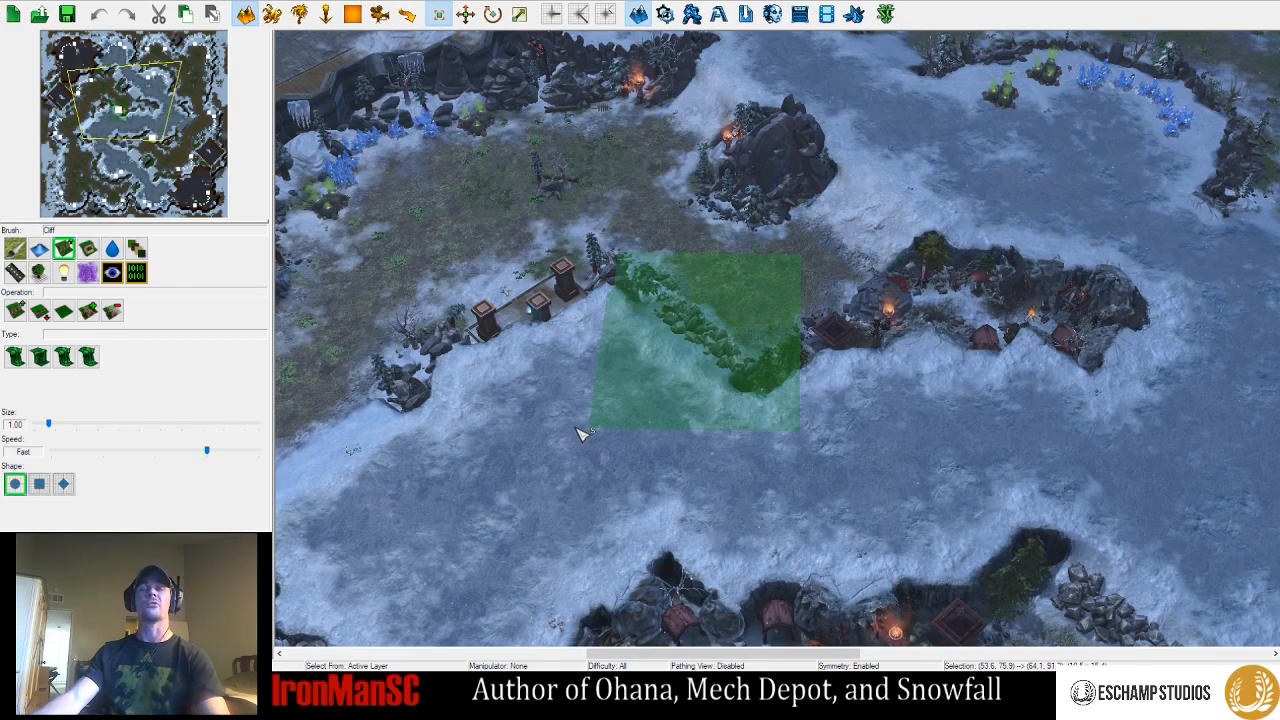
Clear the marked ridge area and inspect the ruined camp with tents and fires on the southern central ridge up close
{"action": "left_click", "coordinate": [574, 416]}
{"action": "right_click_drag", "start_coordinate": [601, 391], "coordinate": [695, 487]}
{"action": "right_click_drag", "start_coordinate": [534, 457], "coordinate": [553, 446]}
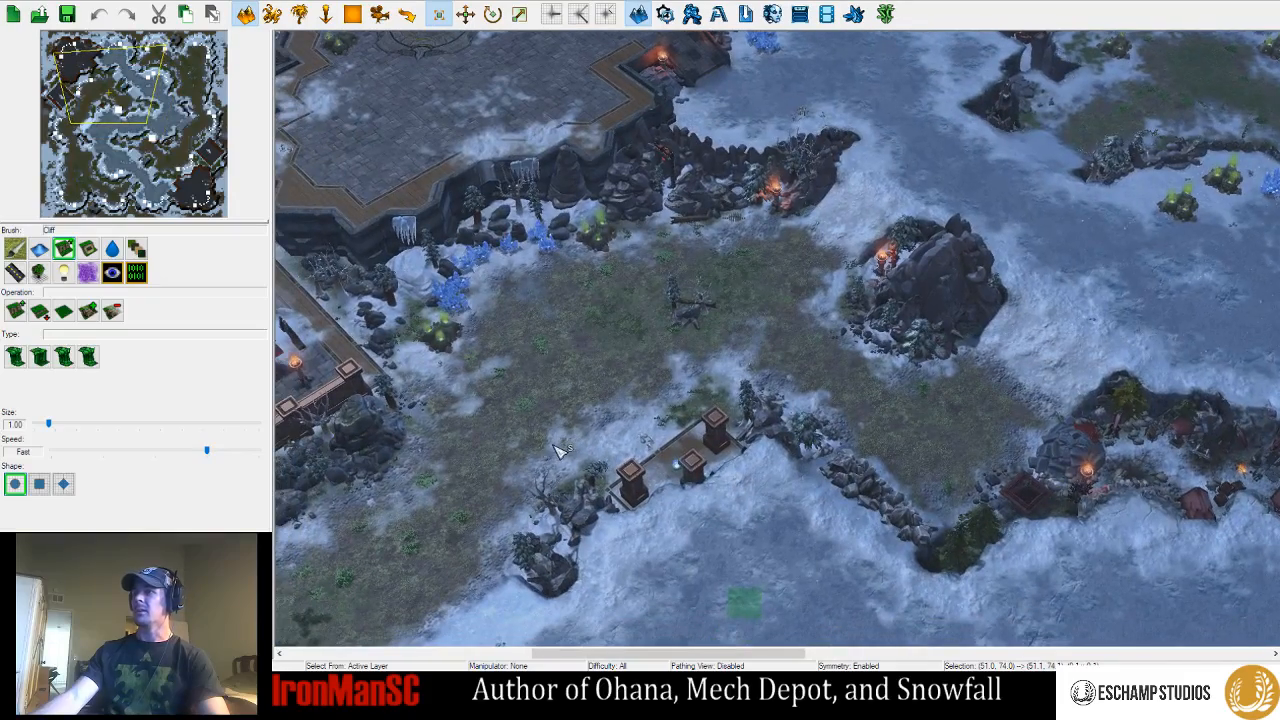
{"action": "right_click_drag", "start_coordinate": [644, 445], "coordinate": [477, 313]}
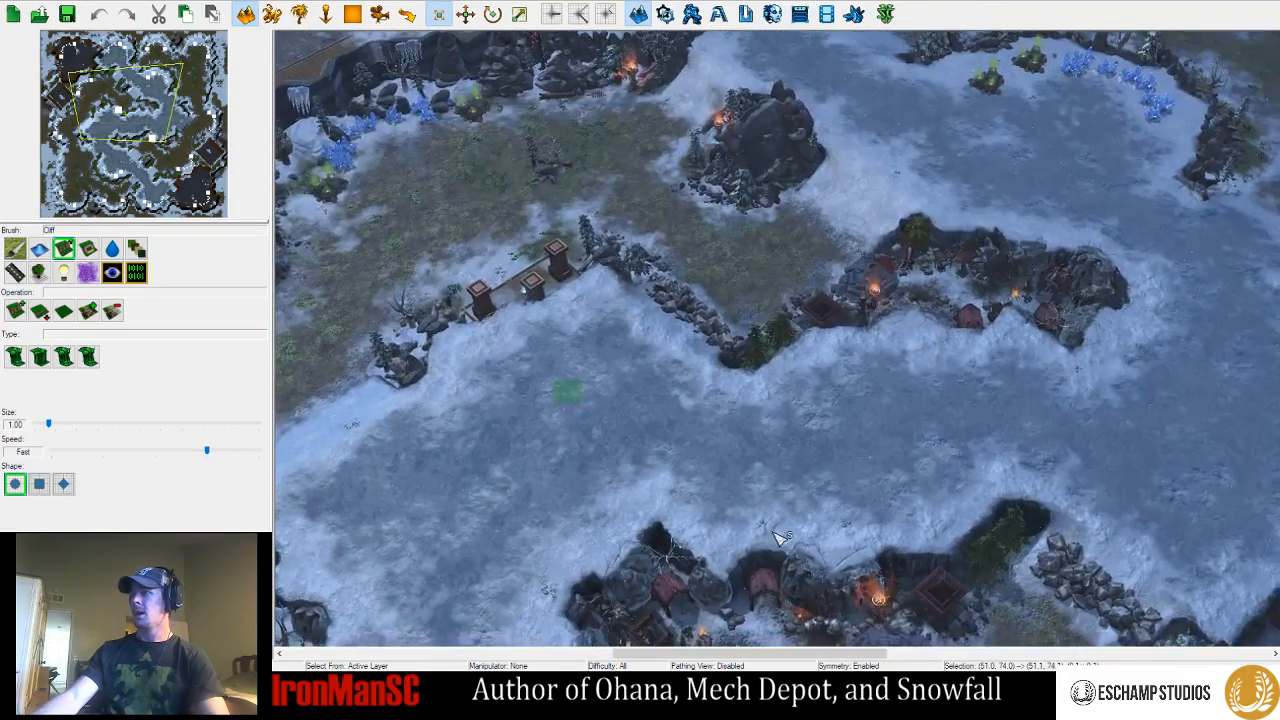
{"action": "scroll", "coordinate": [780, 538], "scroll_direction": "up", "scroll_amount": 5}
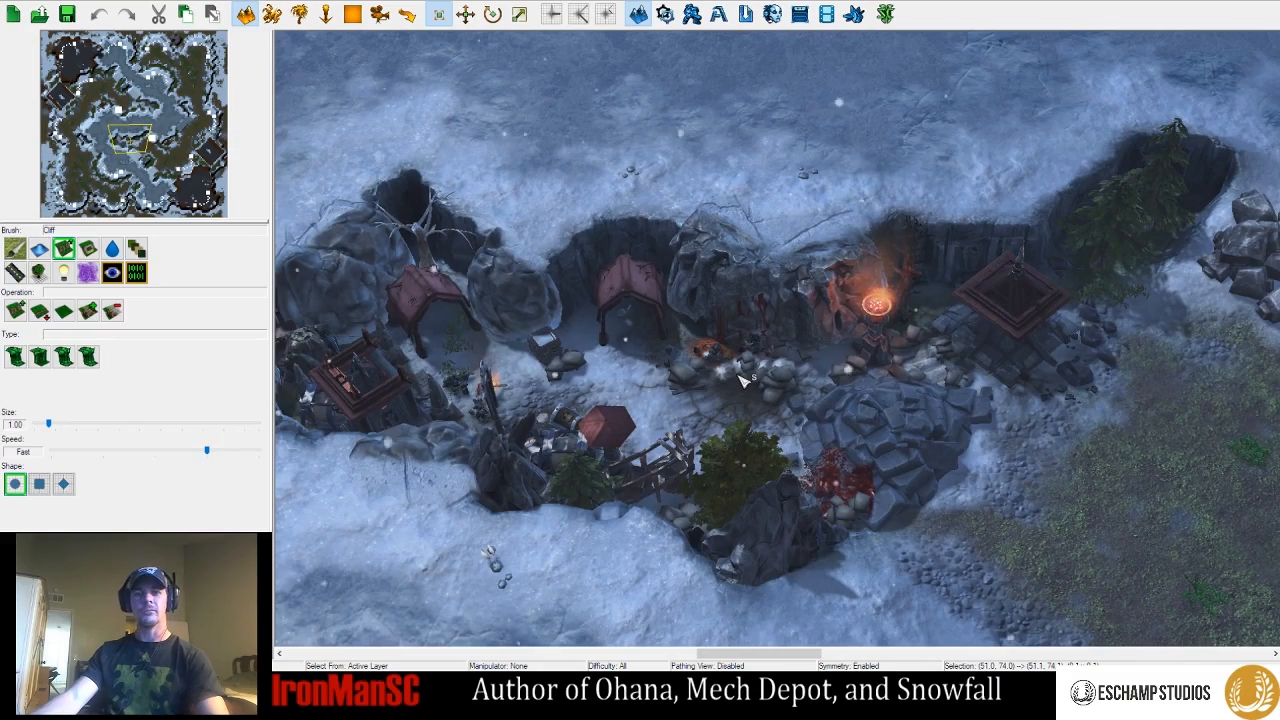
{"action": "right_click_drag", "start_coordinate": [832, 448], "coordinate": [740, 376]}
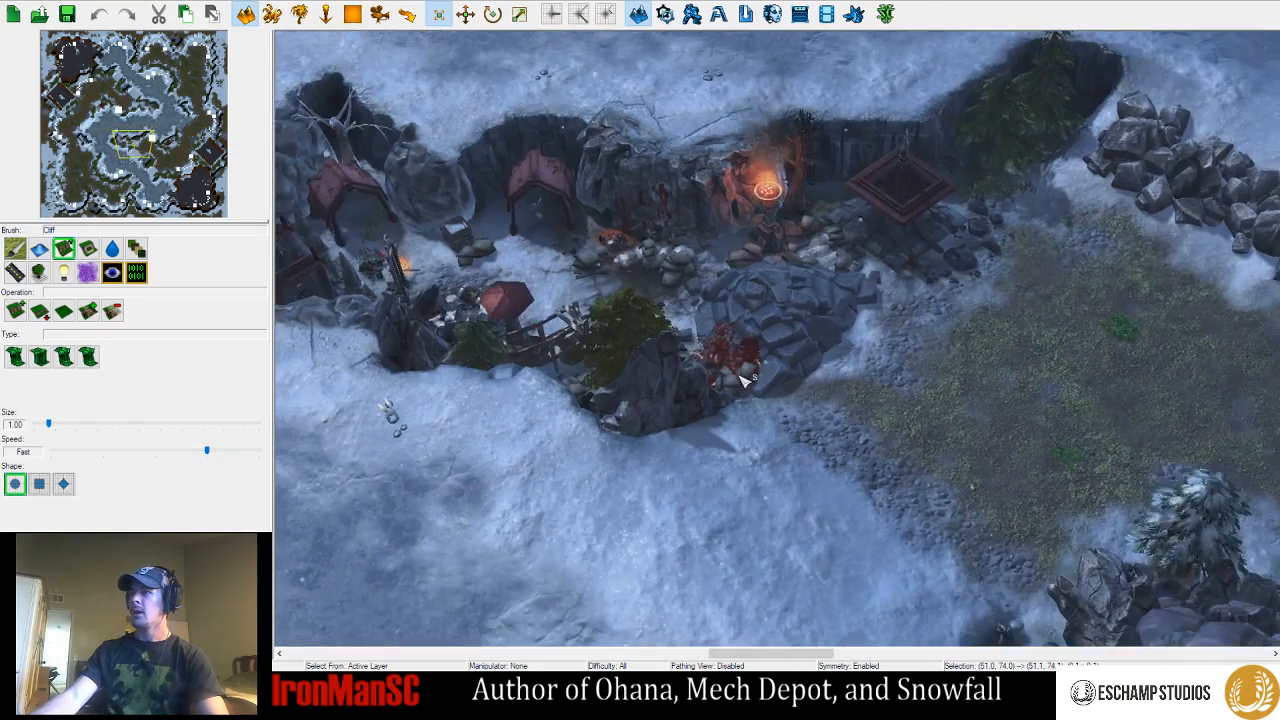
{"action": "right_click_drag", "start_coordinate": [817, 382], "coordinate": [614, 329]}
Survey the map from the central ruins toward the southeast, up the eastern side and back west across the north
{"action": "scroll", "coordinate": [733, 347], "scroll_direction": "down", "scroll_amount": 3}
{"action": "right_click_drag", "start_coordinate": [640, 408], "coordinate": [566, 354]}
{"action": "scroll", "coordinate": [566, 354], "scroll_direction": "down", "scroll_amount": 4}
{"action": "right_click_drag", "start_coordinate": [775, 620], "coordinate": [643, 227]}
{"action": "right_click_drag", "start_coordinate": [926, 303], "coordinate": [640, 311]}
{"action": "right_click_drag", "start_coordinate": [984, 338], "coordinate": [808, 338]}
{"action": "right_click_drag", "start_coordinate": [1052, 205], "coordinate": [850, 390]}
{"action": "right_click_drag", "start_coordinate": [908, 262], "coordinate": [804, 446]}
{"action": "right_click_drag", "start_coordinate": [822, 118], "coordinate": [774, 382]}
{"action": "right_click_drag", "start_coordinate": [752, 128], "coordinate": [734, 337]}
{"action": "right_click_drag", "start_coordinate": [733, 188], "coordinate": [740, 395]}
{"action": "right_click_drag", "start_coordinate": [723, 212], "coordinate": [728, 338]}
{"action": "right_click_drag", "start_coordinate": [554, 398], "coordinate": [722, 350]}
{"action": "right_click_drag", "start_coordinate": [388, 450], "coordinate": [588, 367]}
{"action": "right_click_drag", "start_coordinate": [492, 402], "coordinate": [651, 391]}
View the whole map from straight above and mark the central snowfield, followed by the northwest main base
{"action": "scroll", "coordinate": [655, 395], "scroll_direction": "down", "scroll_amount": 5}
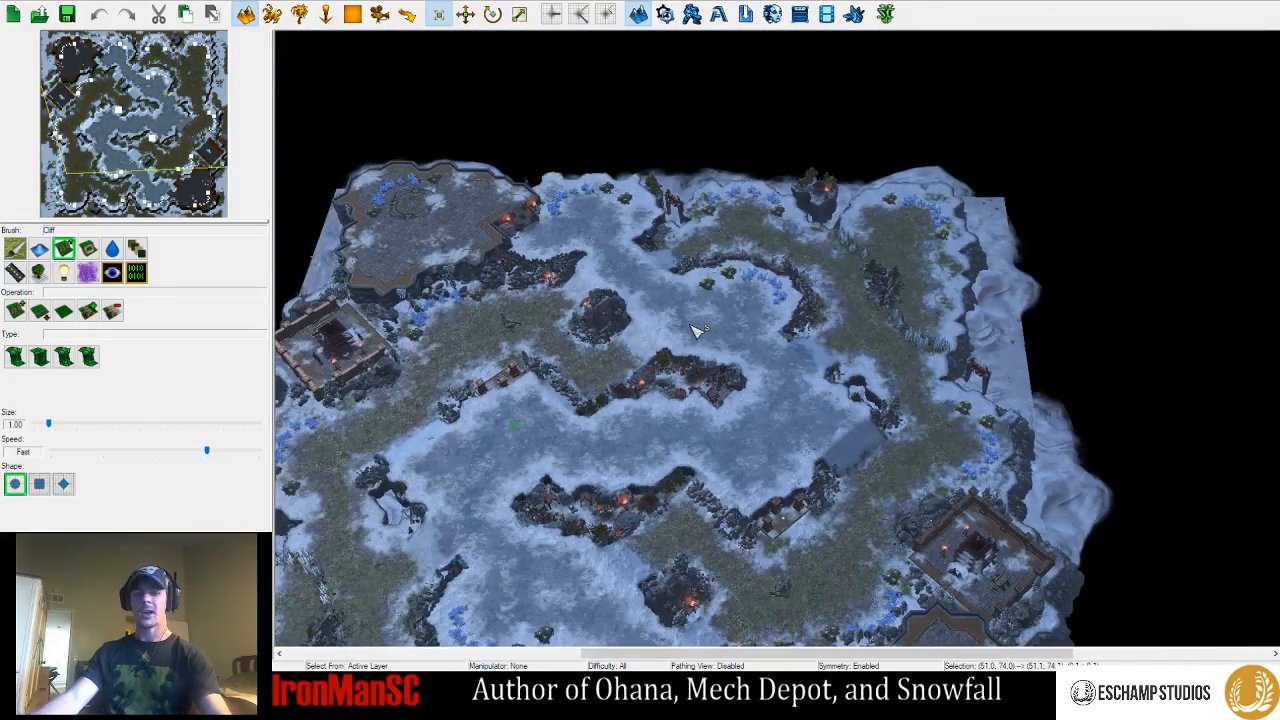
{"action": "right_click_drag", "start_coordinate": [720, 323], "coordinate": [700, 302], "text": "ctrl"}
{"action": "left_click_drag", "start_coordinate": [612, 296], "coordinate": [728, 398]}
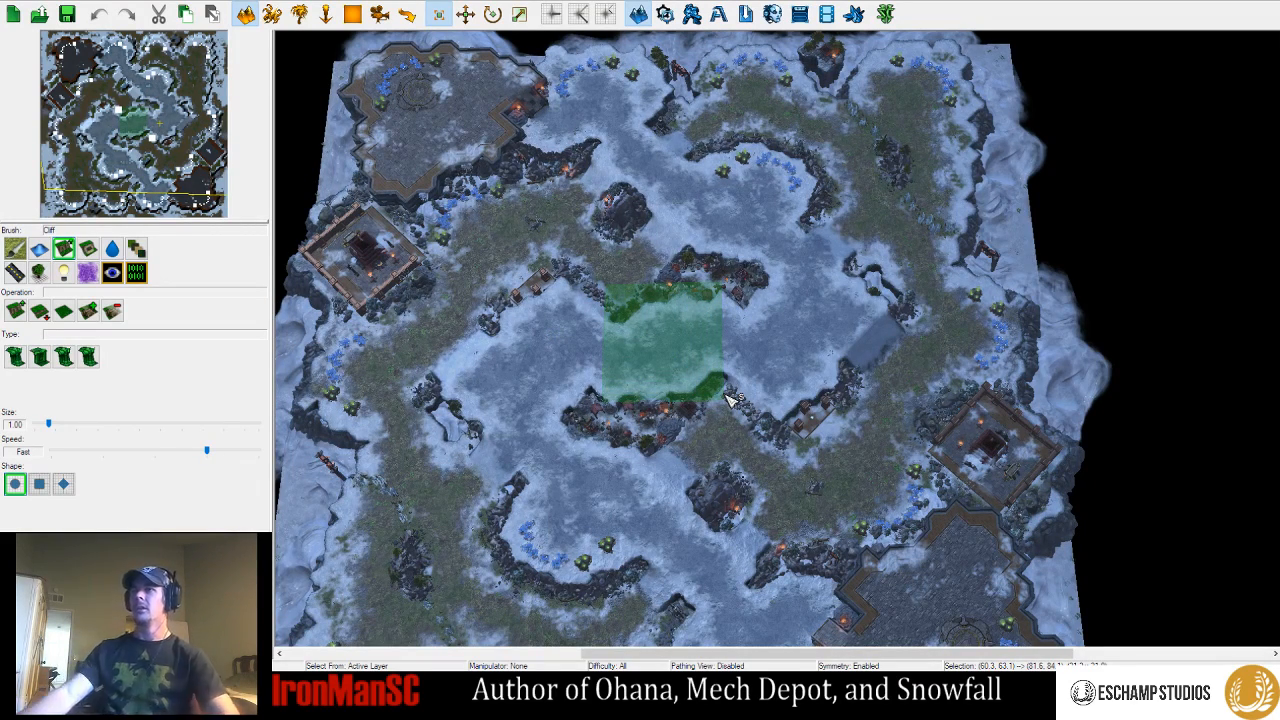
{"action": "left_click_drag", "start_coordinate": [396, 83], "coordinate": [487, 131]}
Mark the long western side of the map from the temple southward, followed by the entire southwest quarter
{"action": "right_click_drag", "start_coordinate": [487, 131], "coordinate": [560, 183]}
{"action": "right_click_drag", "start_coordinate": [638, 366], "coordinate": [680, 267]}
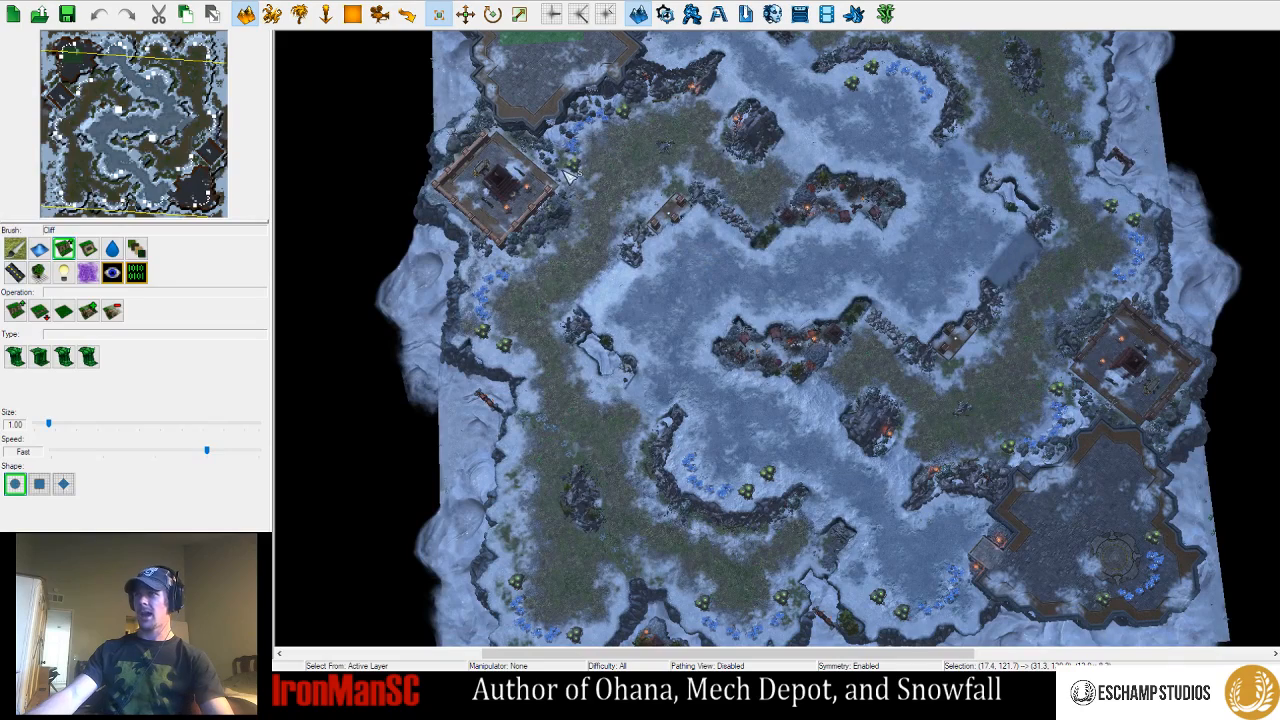
{"action": "left_click_drag", "start_coordinate": [545, 140], "coordinate": [775, 592]}
{"action": "right_click_drag", "start_coordinate": [614, 505], "coordinate": [625, 332]}
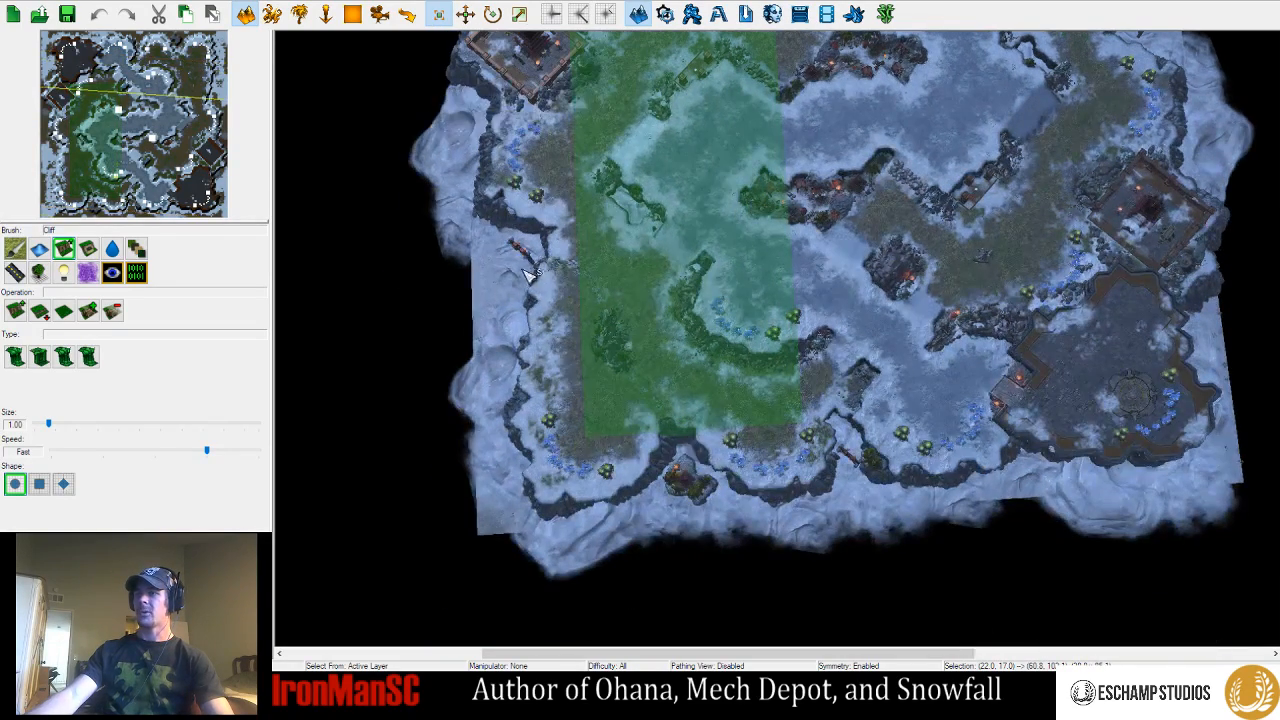
{"action": "left_click_drag", "start_coordinate": [505, 243], "coordinate": [841, 496]}
Mark the snowy passage in the north centre, followed by the eastern side down through the southeast main base
{"action": "right_click_drag", "start_coordinate": [713, 140], "coordinate": [557, 336]}
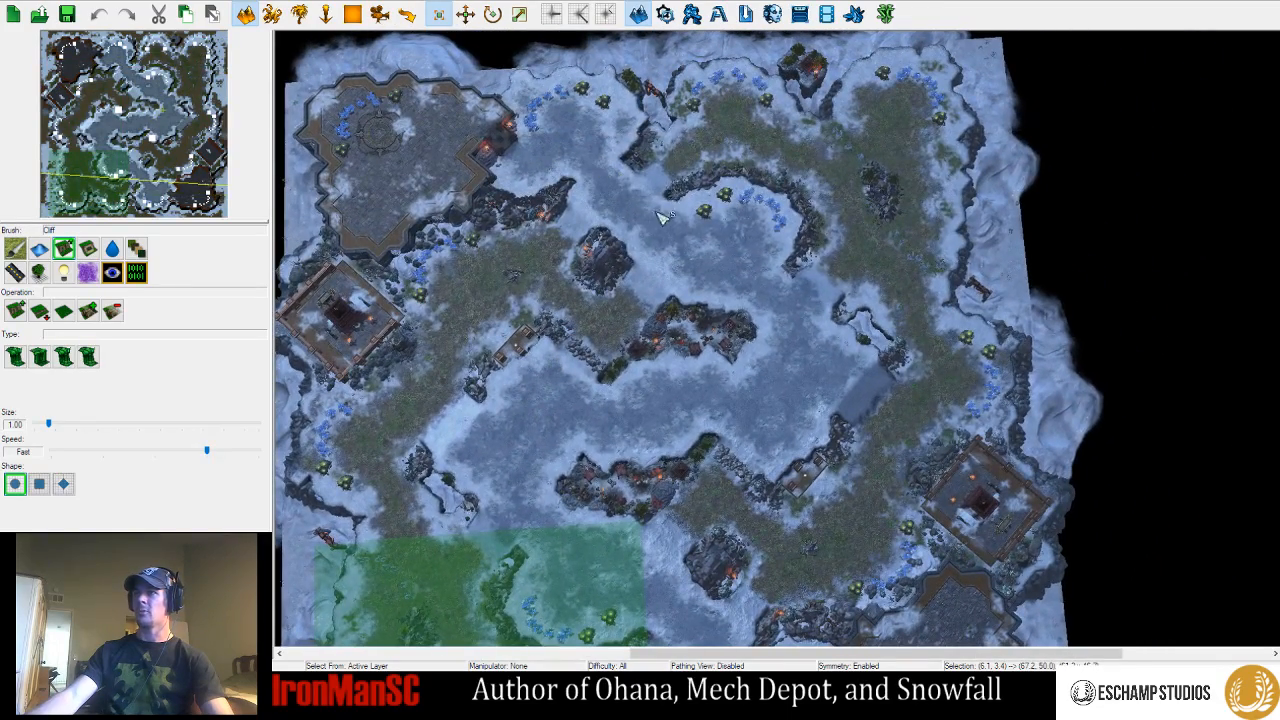
{"action": "left_click_drag", "start_coordinate": [664, 203], "coordinate": [792, 310]}
{"action": "left_click_drag", "start_coordinate": [797, 322], "coordinate": [851, 363]}
{"action": "right_click_drag", "start_coordinate": [755, 257], "coordinate": [730, 112]}
{"action": "left_click_drag", "start_coordinate": [716, 120], "coordinate": [1045, 580]}
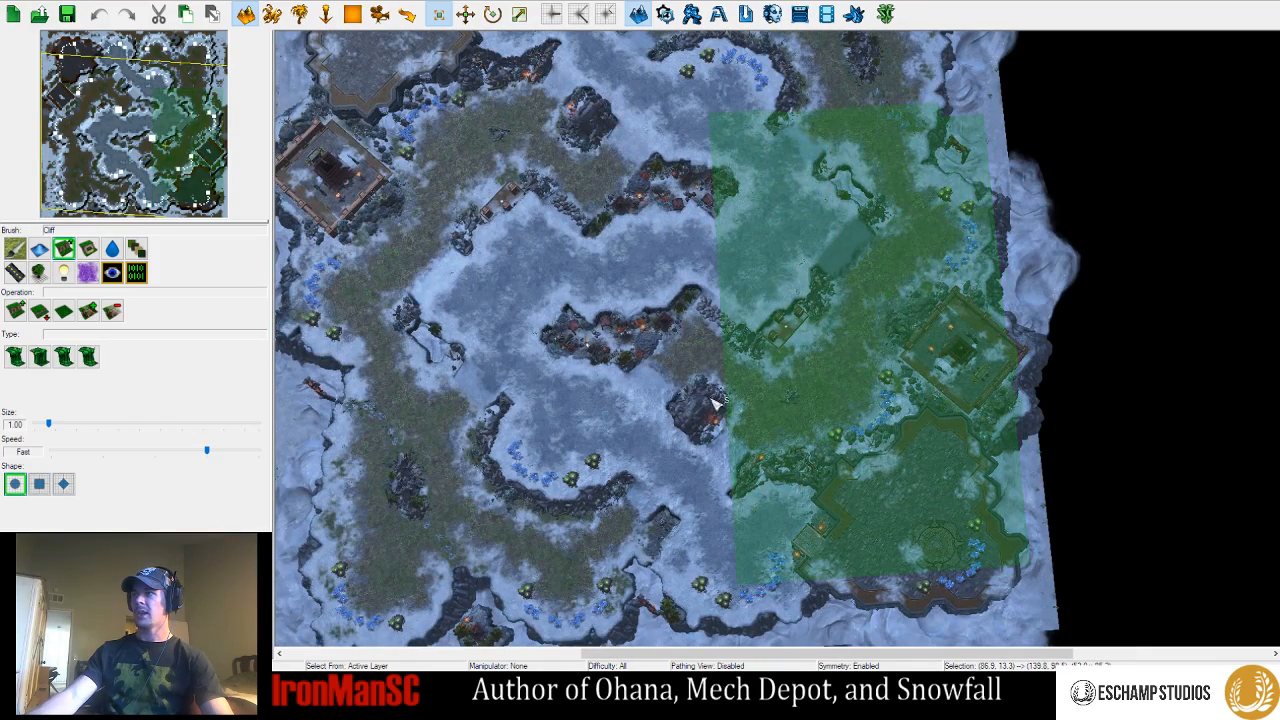
Mark the area around the southern central ridge and the rock mound below it, and clear the marked area
{"action": "scroll", "coordinate": [718, 352], "scroll_direction": "up", "scroll_amount": 2}
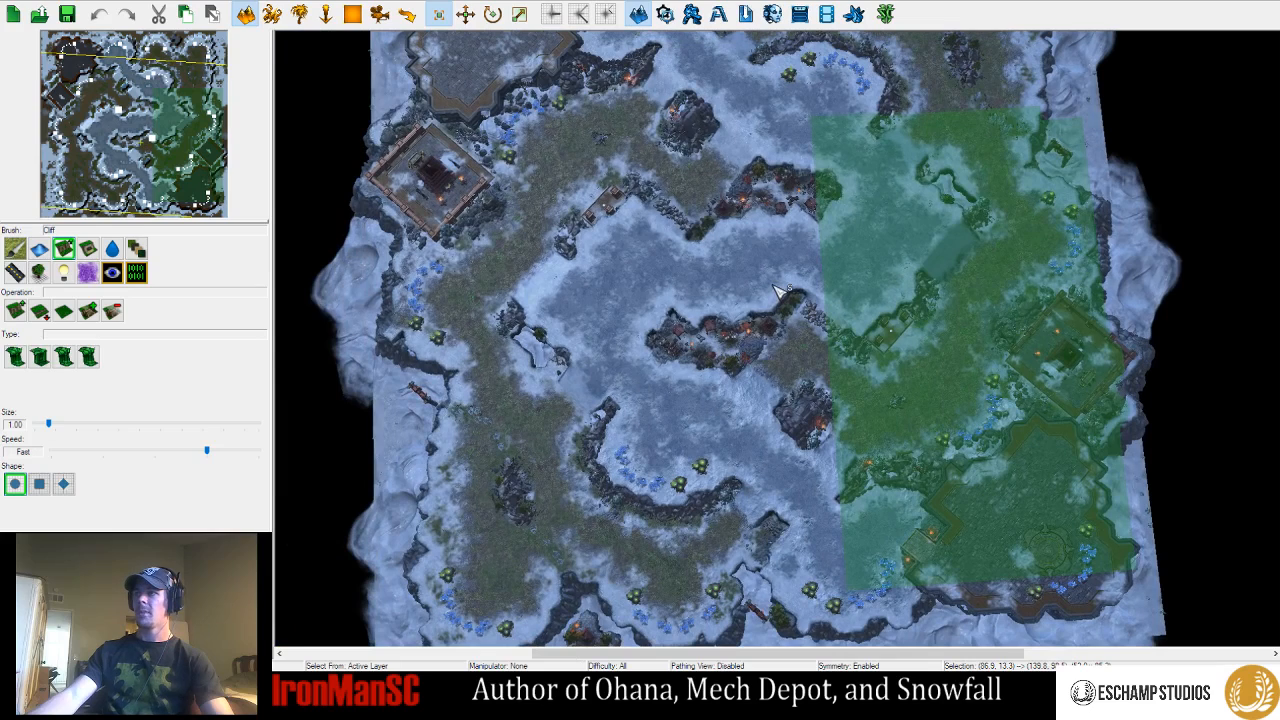
{"action": "left_click", "coordinate": [800, 300]}
{"action": "left_click_drag", "start_coordinate": [685, 247], "coordinate": [908, 427]}
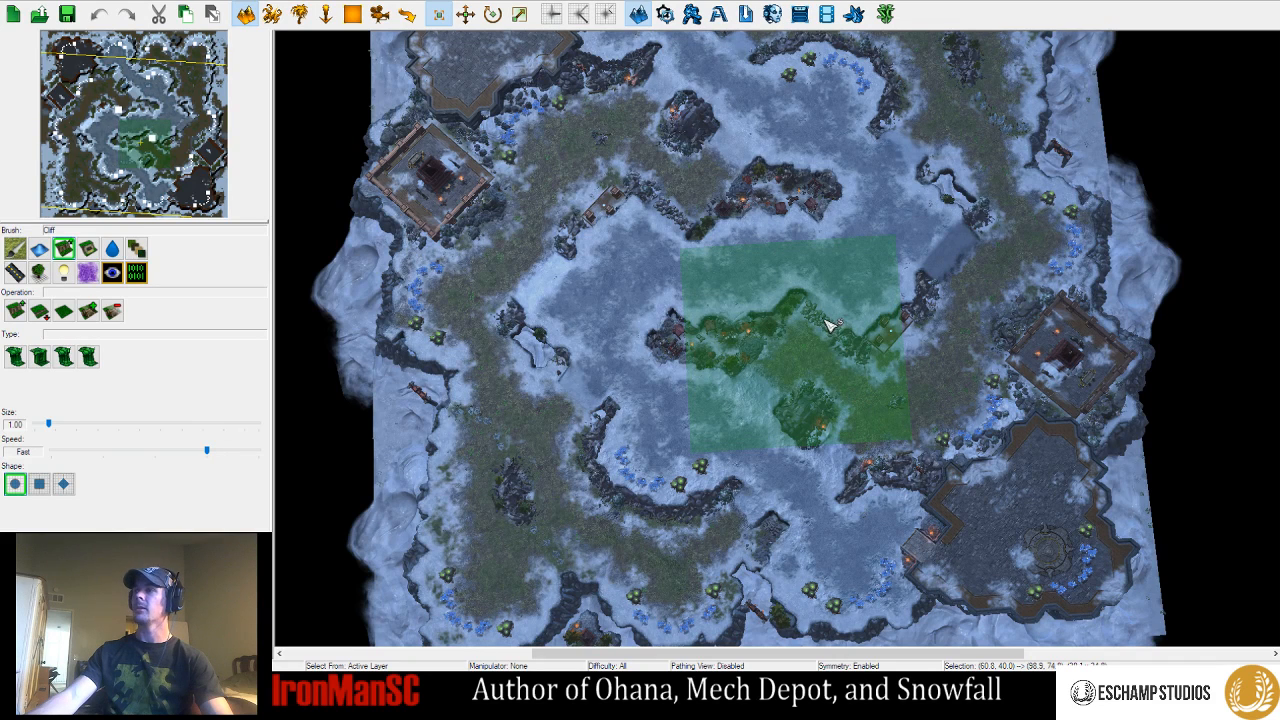
{"action": "left_click", "coordinate": [621, 330]}
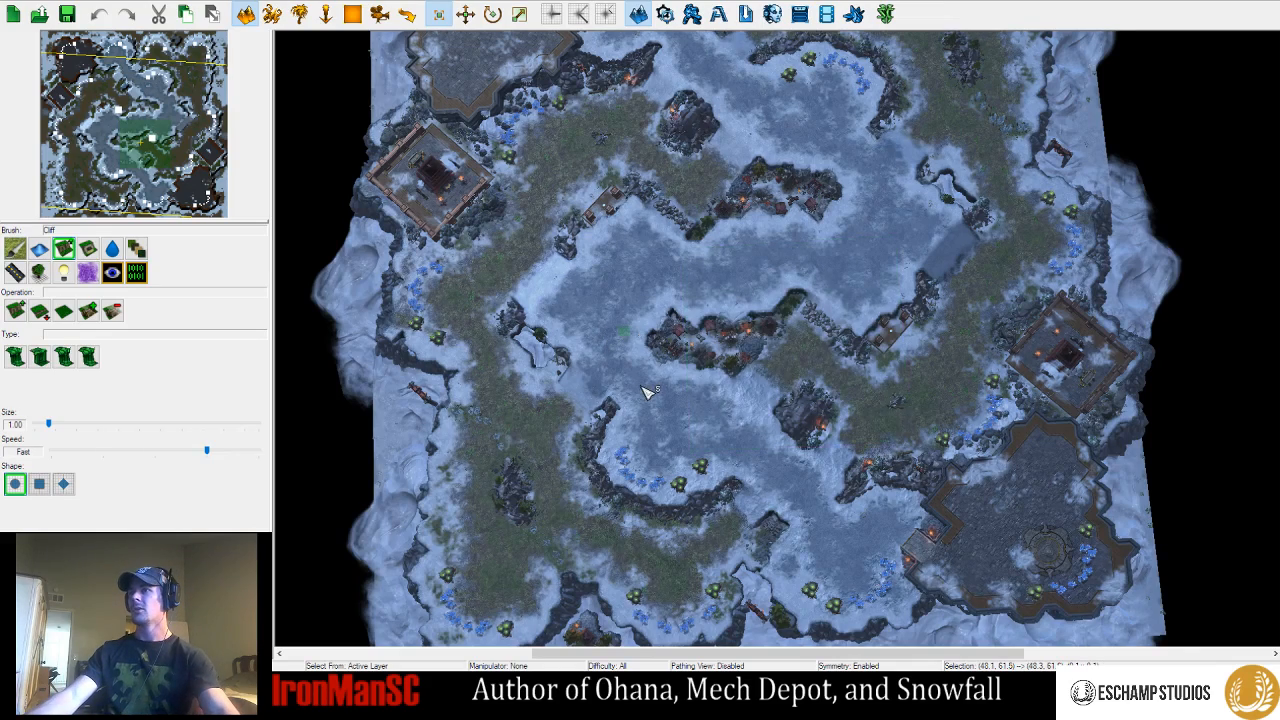
Switch to the Units layer and tilt the camera to an angled overview of the whole map
{"action": "right_click_drag", "start_coordinate": [640, 388], "coordinate": [638, 287], "text": "ctrl"}
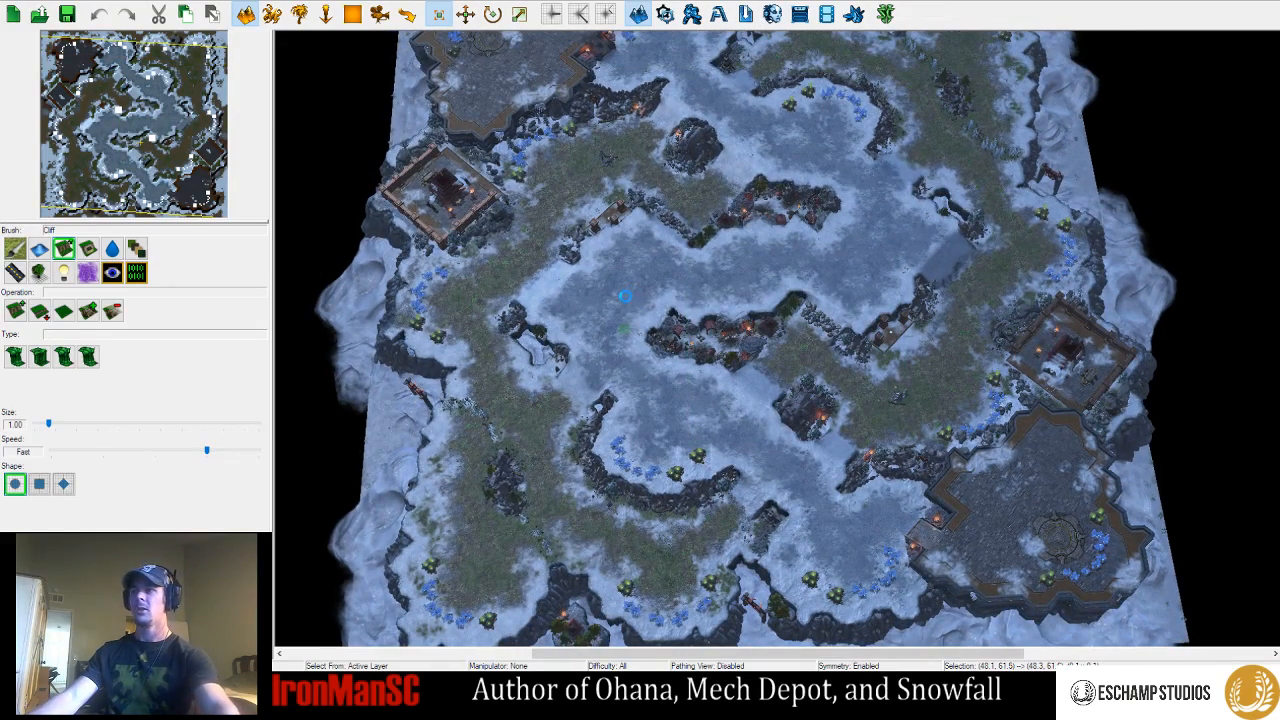
{"action": "key", "text": "u"}
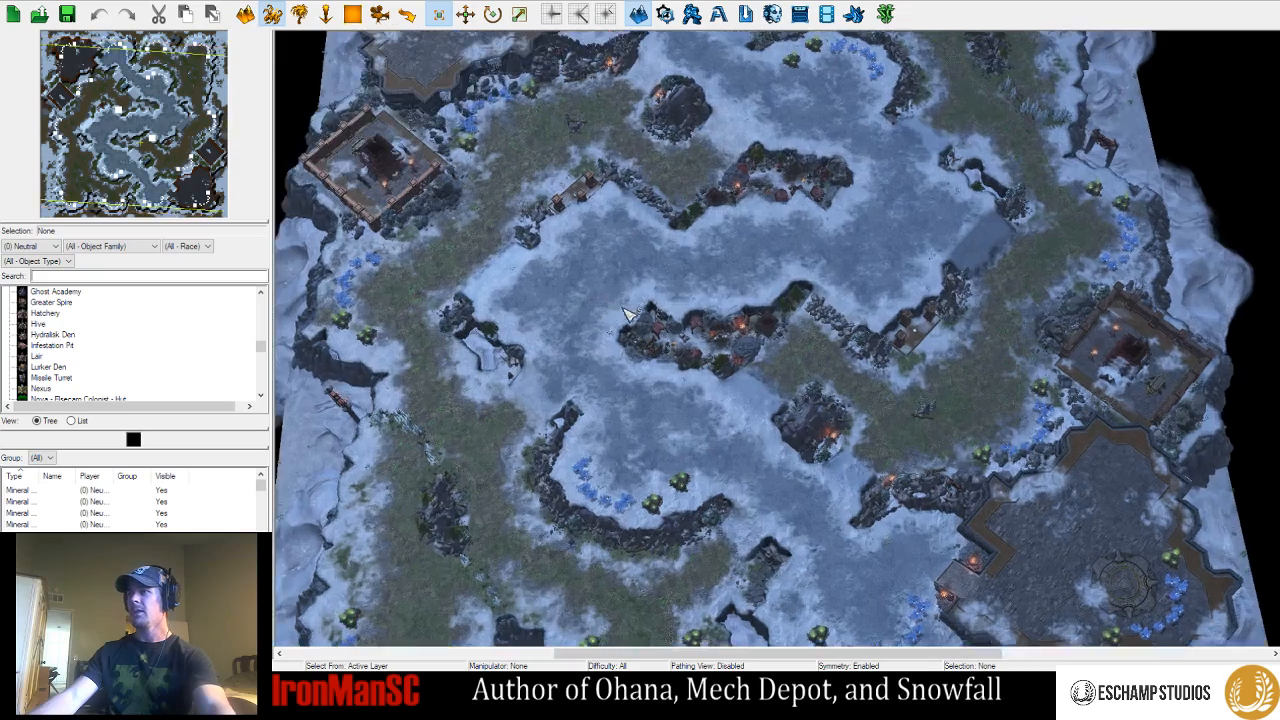
{"action": "right_click_drag", "start_coordinate": [618, 306], "coordinate": [601, 260], "text": "ctrl"}
{"action": "scroll", "coordinate": [626, 268], "scroll_direction": "down", "scroll_amount": 3}
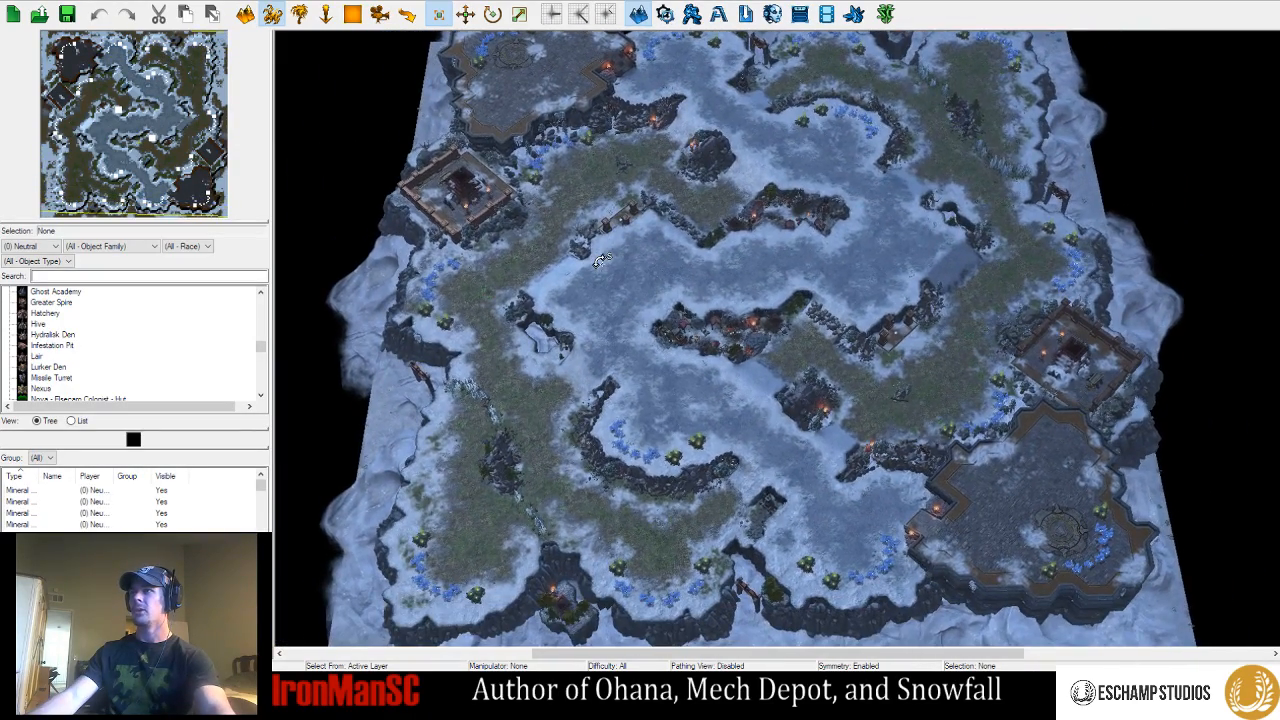